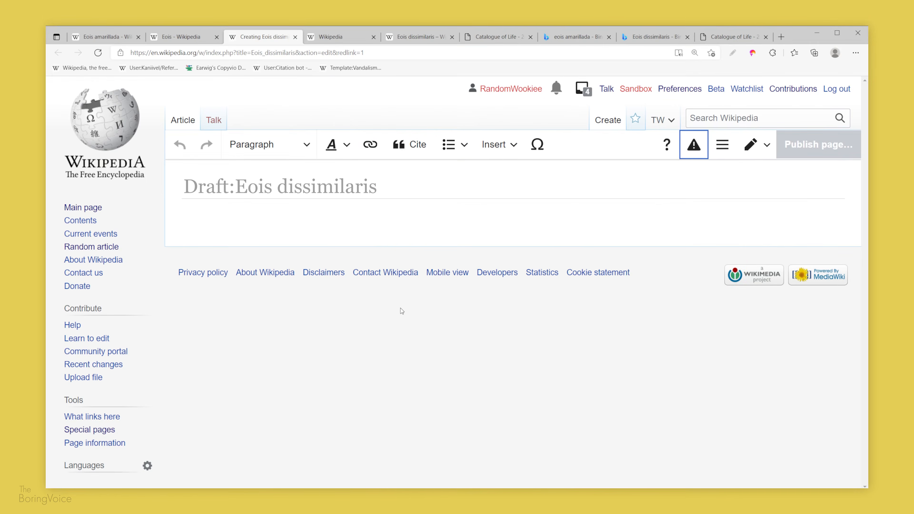
Step: Add a References heading below the lead sentence of the Eois dissimilaris draft
{"action": "type", "text": "References"}
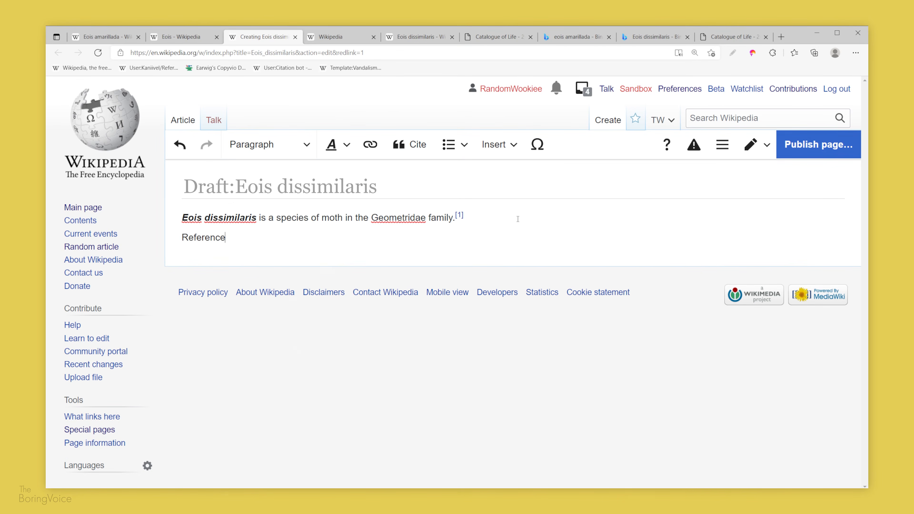
{"action": "left_click", "coordinate": [307, 149]}
{"action": "left_click", "coordinate": [259, 204]}
{"action": "key", "text": "Return"}
Step: Insert the Reflist template under the References heading
{"action": "left_click", "coordinate": [499, 144]}
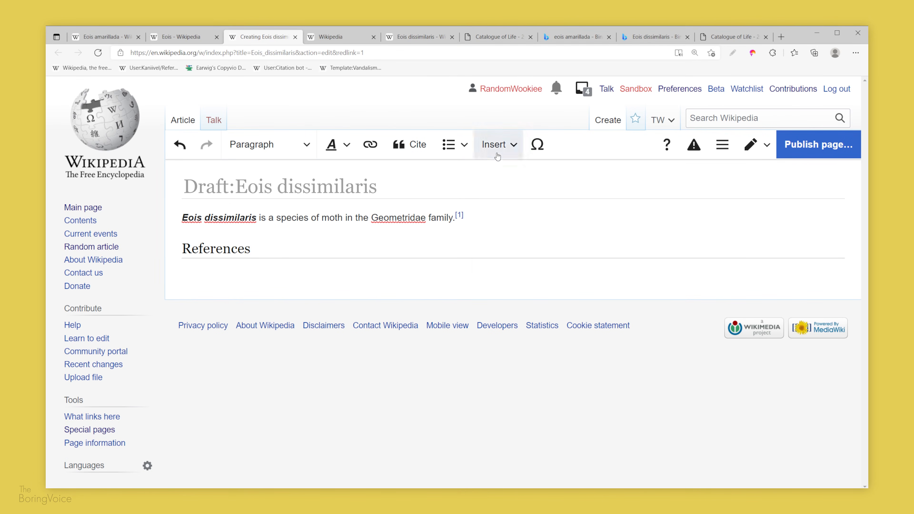
{"action": "left_click", "coordinate": [511, 173]}
{"action": "type", "text": "ref"}
{"action": "left_click", "coordinate": [342, 237]}
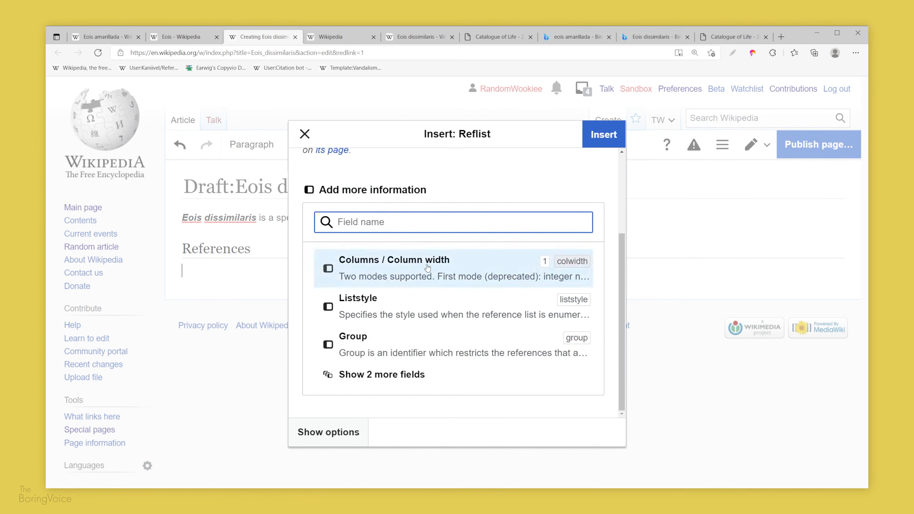
{"action": "left_click", "coordinate": [604, 134]}
Step: Switch between source editing and visual editing to view the draft's wikitext
{"action": "left_click", "coordinate": [751, 144]}
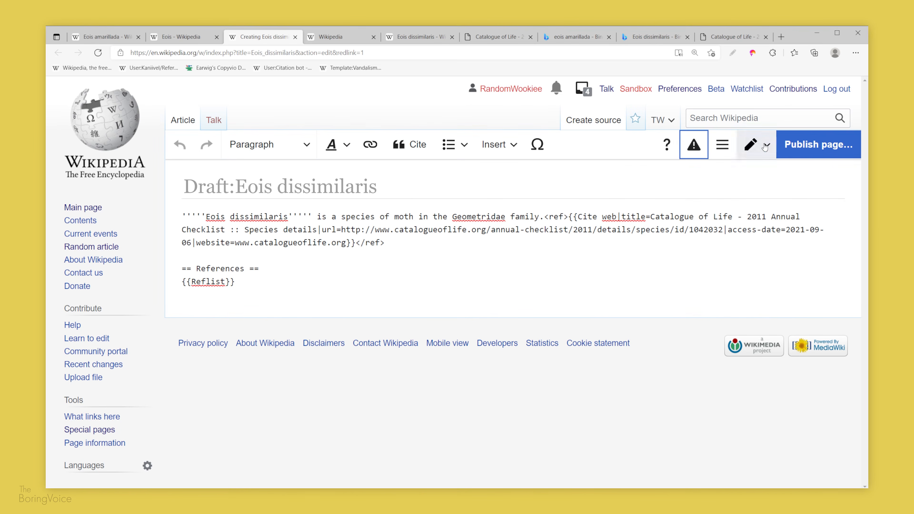
{"action": "left_click", "coordinate": [751, 145]}
{"action": "left_click", "coordinate": [555, 234]}
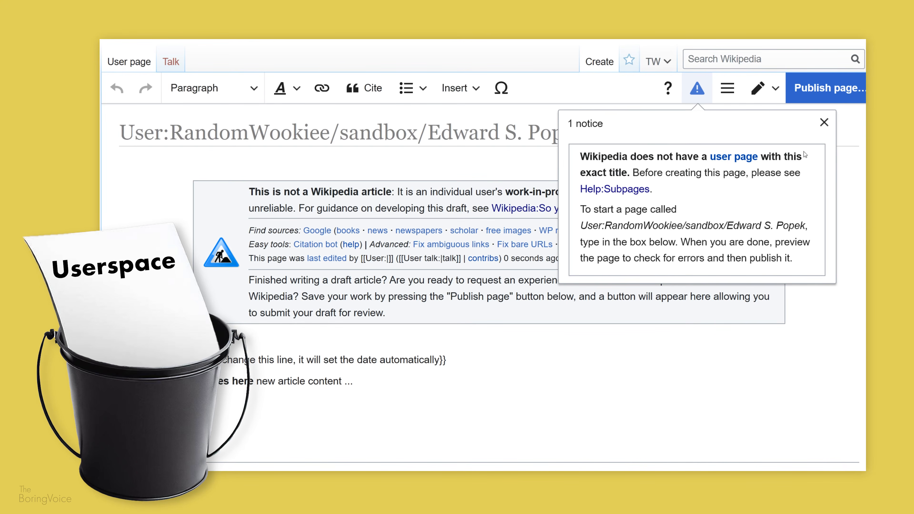
Step: Dismiss the notice on the userspace sandbox draft and scroll through its content
{"action": "left_click", "coordinate": [824, 124]}
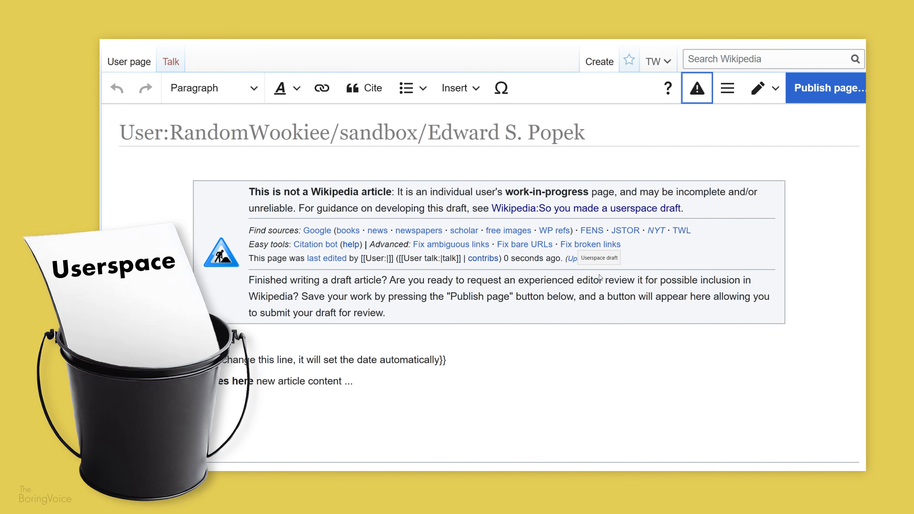
{"action": "scroll", "coordinate": [823, 299], "scroll_direction": "down", "scroll_amount": 2}
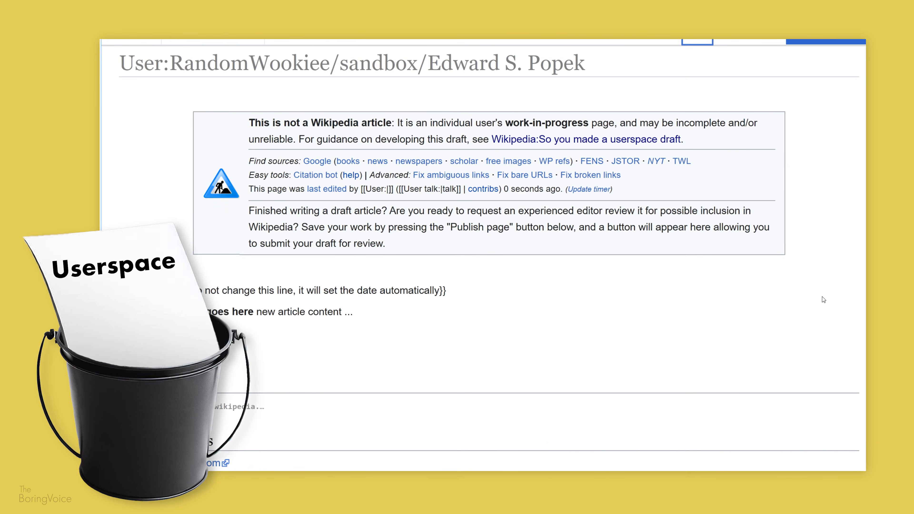
{"action": "scroll", "coordinate": [824, 298], "scroll_direction": "down", "scroll_amount": 3}
{"action": "scroll", "coordinate": [442, 351], "scroll_direction": "up", "scroll_amount": 4}
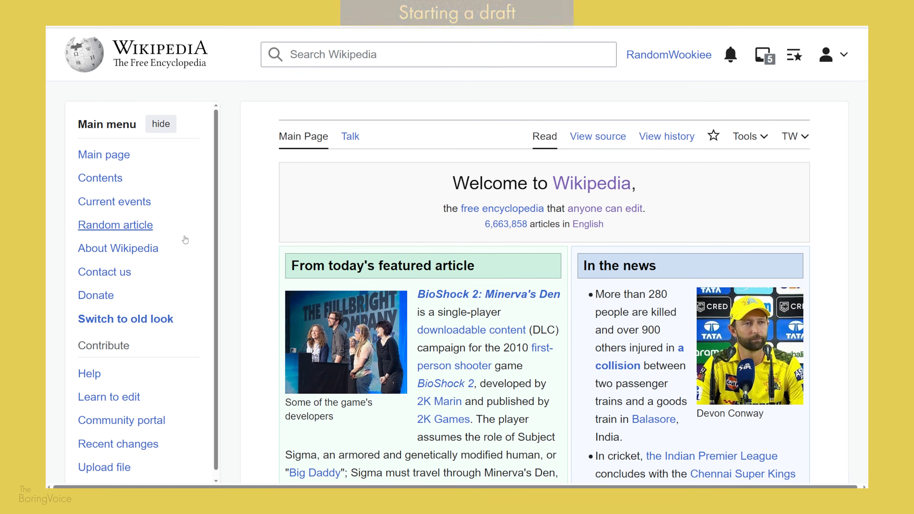
Step: Open the Learn to edit help and its source editor Editing tutorial
{"action": "scroll", "coordinate": [144, 324], "scroll_direction": "down", "scroll_amount": 1}
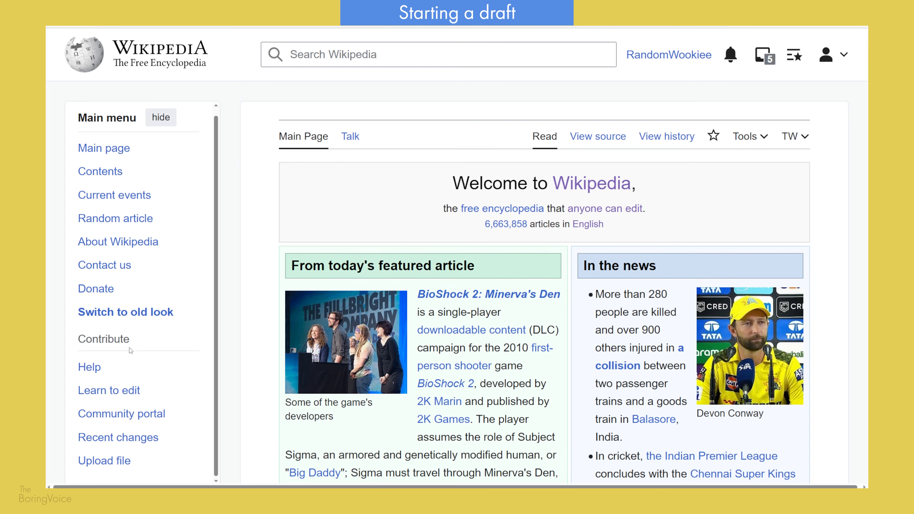
{"action": "left_click", "coordinate": [121, 395]}
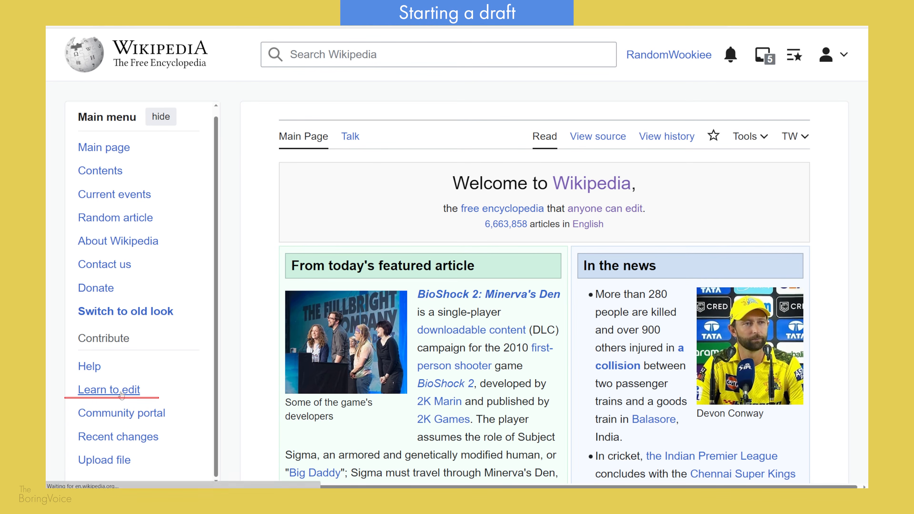
{"action": "scroll", "coordinate": [438, 454], "scroll_direction": "down", "scroll_amount": 5}
{"action": "left_click", "coordinate": [474, 403]}
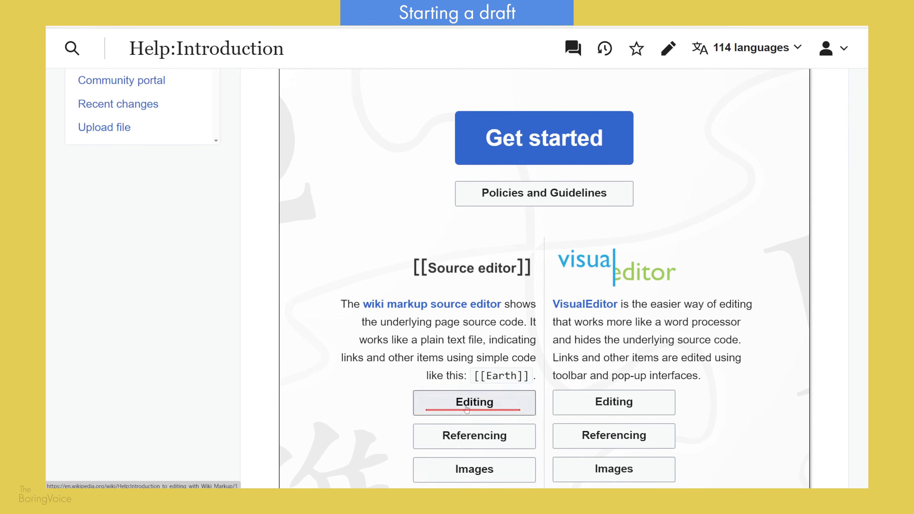
Step: Open the Creating new articles section of the editing tutorial
{"action": "scroll", "coordinate": [301, 343], "scroll_direction": "down", "scroll_amount": 5}
{"action": "scroll", "coordinate": [301, 342], "scroll_direction": "down", "scroll_amount": 5}
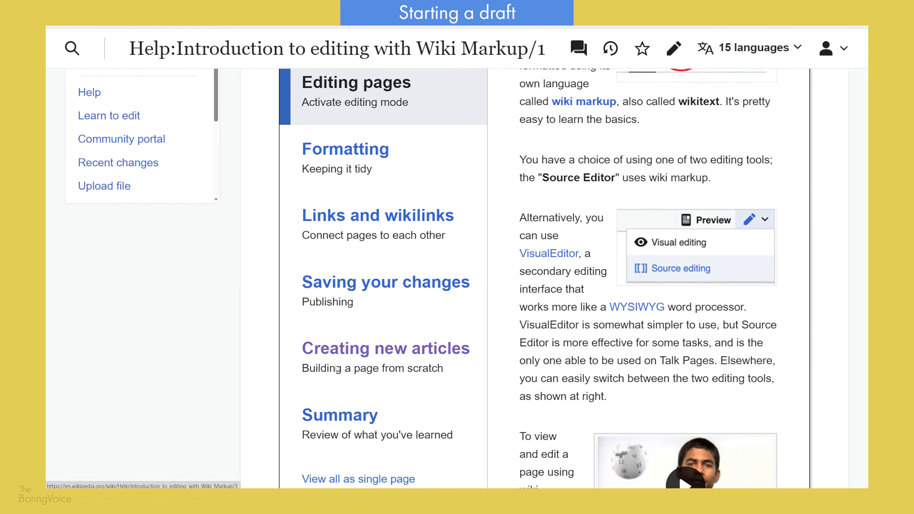
{"action": "left_click", "coordinate": [363, 300]}
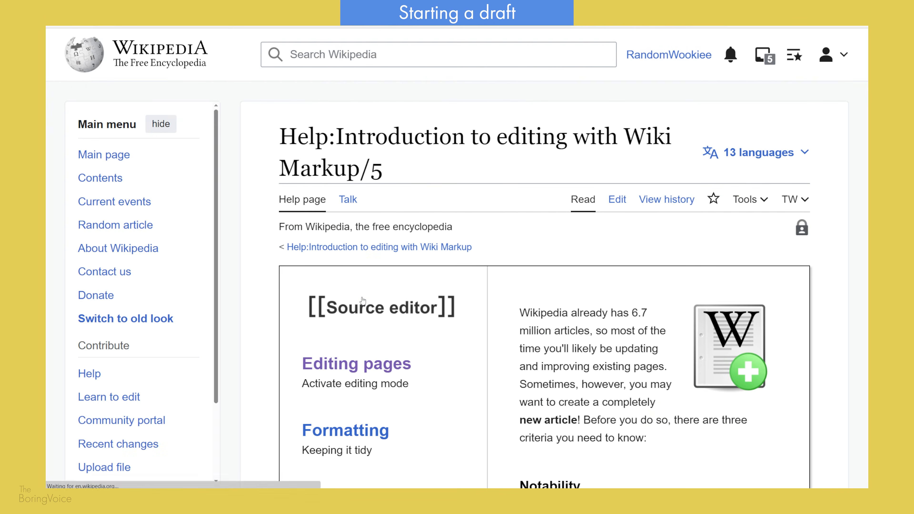
Step: Open the Article Wizard from the tutorial and move past its welcome page
{"action": "scroll", "coordinate": [363, 301], "scroll_direction": "down", "scroll_amount": 10}
{"action": "scroll", "coordinate": [363, 300], "scroll_direction": "down", "scroll_amount": 10}
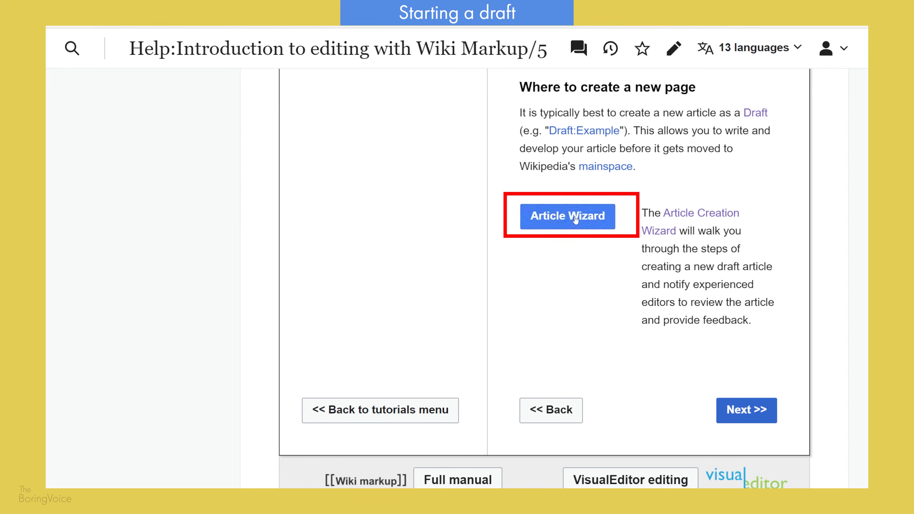
{"action": "left_click", "coordinate": [575, 217]}
{"action": "scroll", "coordinate": [590, 333], "scroll_direction": "down", "scroll_amount": 2}
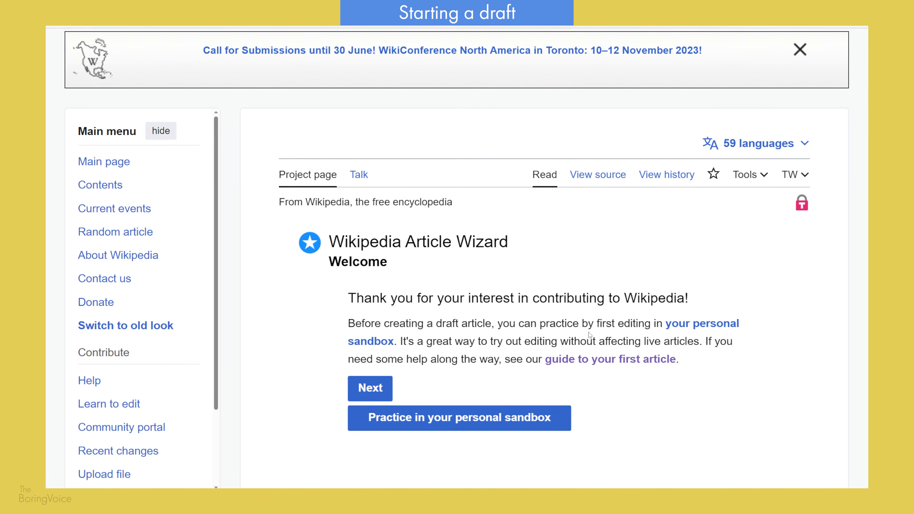
{"action": "left_click", "coordinate": [370, 388]}
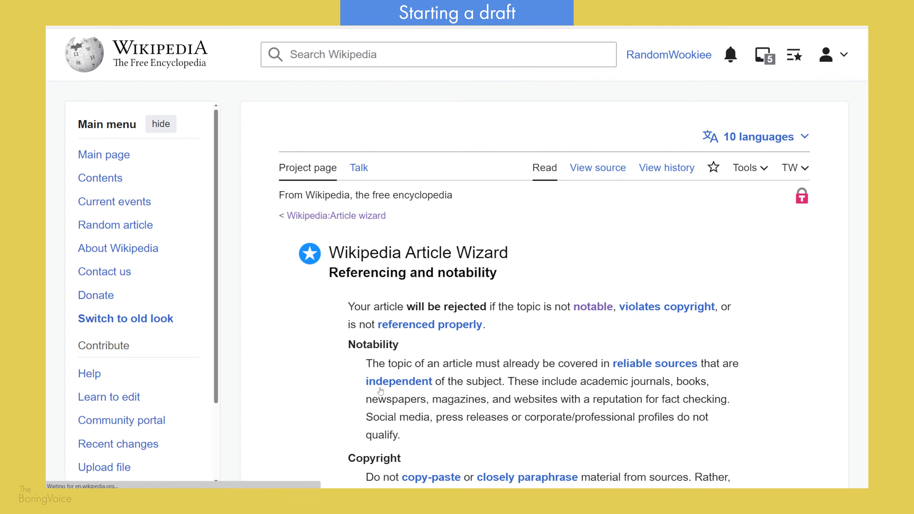
Step: Browse the wizard and the requested articles list for people without articles
{"action": "scroll", "coordinate": [381, 391], "scroll_direction": "down", "scroll_amount": 4}
{"action": "scroll", "coordinate": [394, 375], "scroll_direction": "down", "scroll_amount": 5}
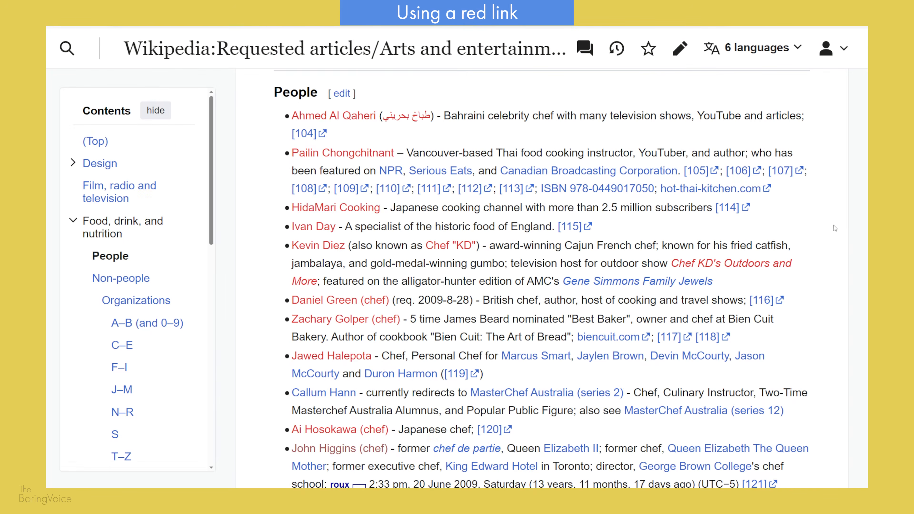
{"action": "scroll", "coordinate": [835, 252], "scroll_direction": "down", "scroll_amount": 2}
{"action": "scroll", "coordinate": [835, 252], "scroll_direction": "down", "scroll_amount": 3}
{"action": "scroll", "coordinate": [835, 252], "scroll_direction": "down", "scroll_amount": 1}
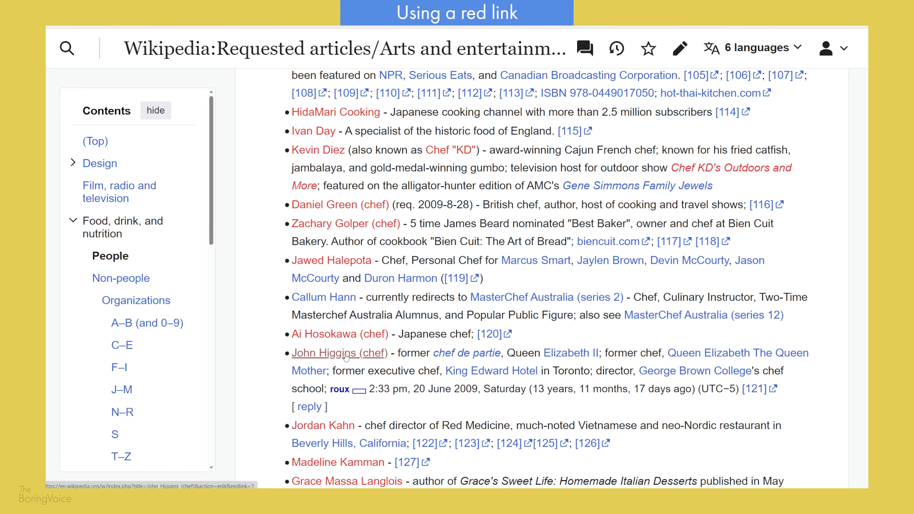
Step: Open the red-linked John Higgins (chef) page for creation and start typing the lead text
{"action": "left_click", "coordinate": [346, 357]}
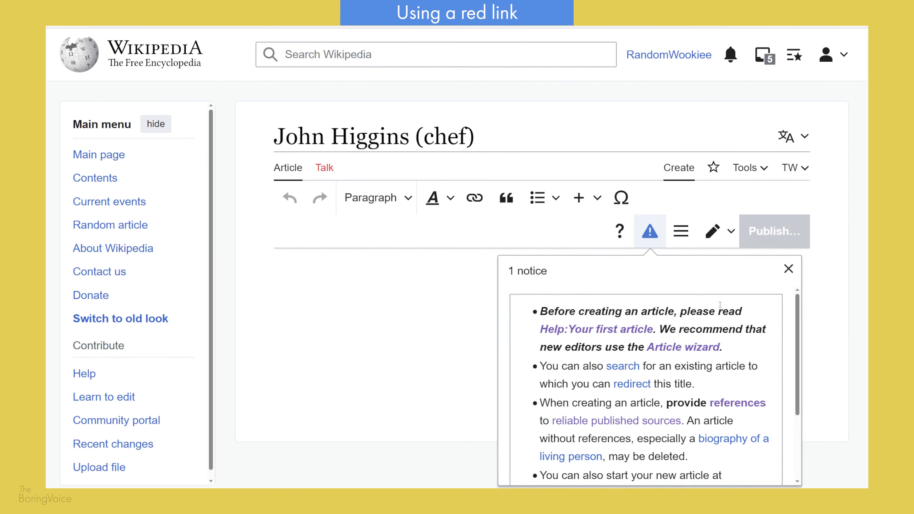
{"action": "left_click", "coordinate": [782, 269]}
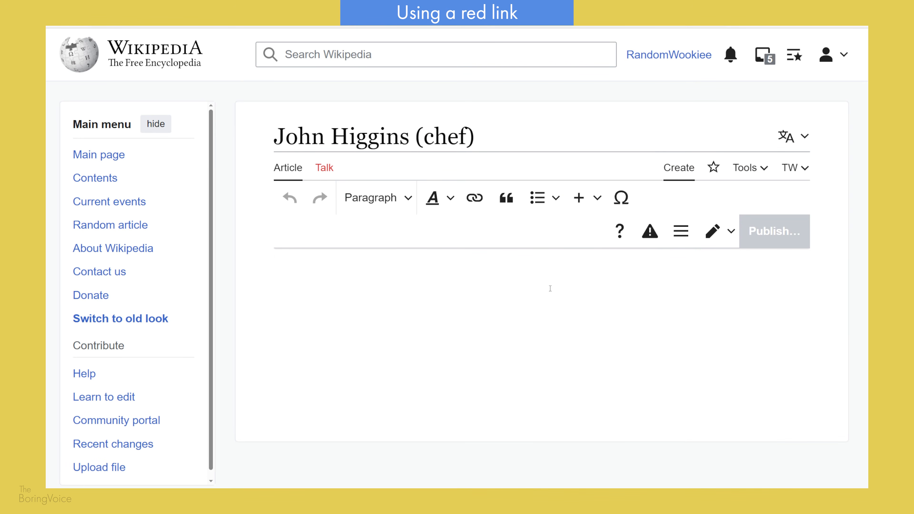
{"action": "type", "text": "John Hi"}
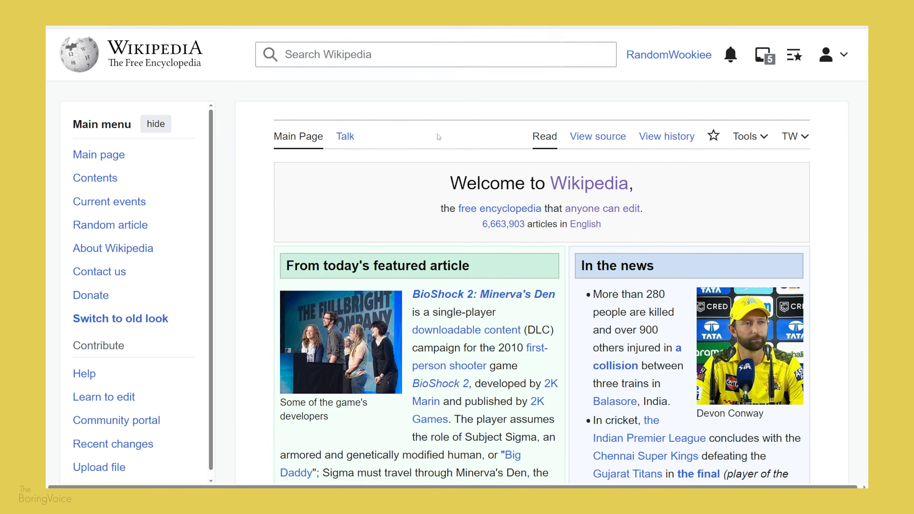
Step: Search Wikipedia for Eva Kushner to open a new page for her
{"action": "left_click", "coordinate": [443, 44]}
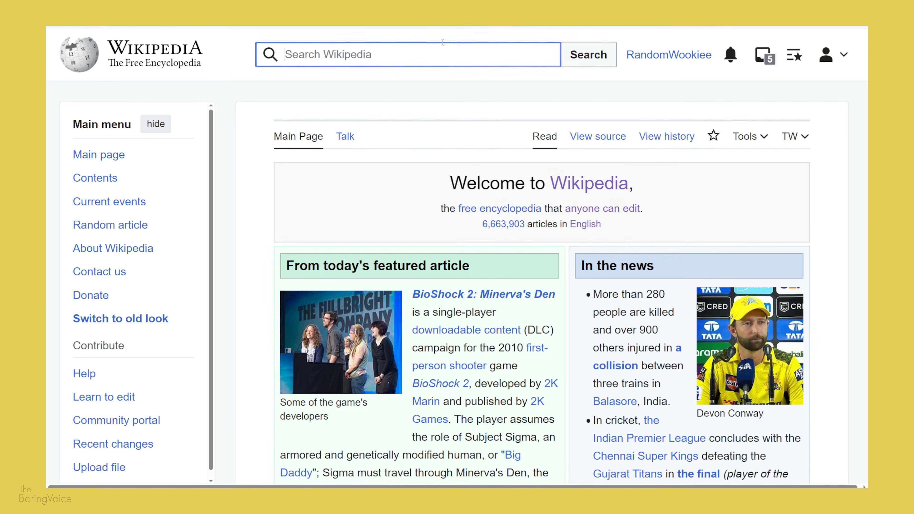
{"action": "type", "text": "Eva Kushner"}
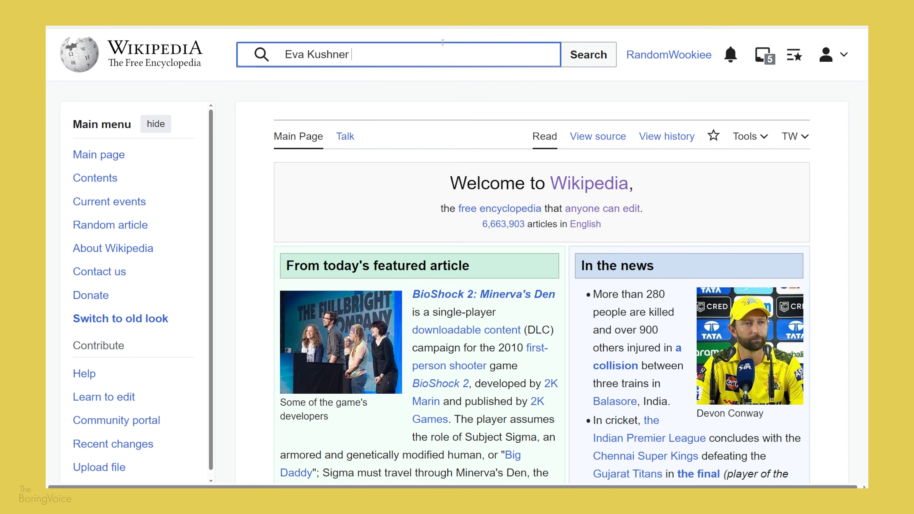
{"action": "key", "text": "Return"}
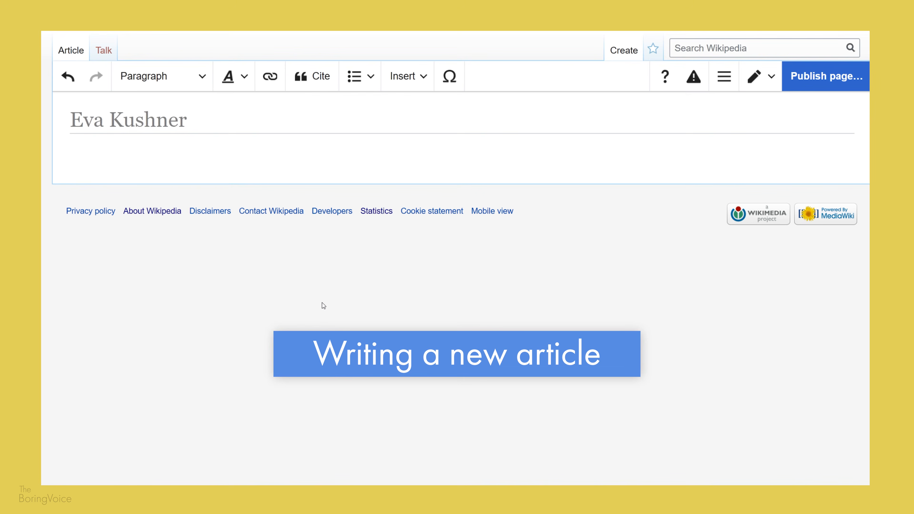
Step: Paste the lead paragraph into the empty Eva Kushner article
{"action": "left_click", "coordinate": [102, 144]}
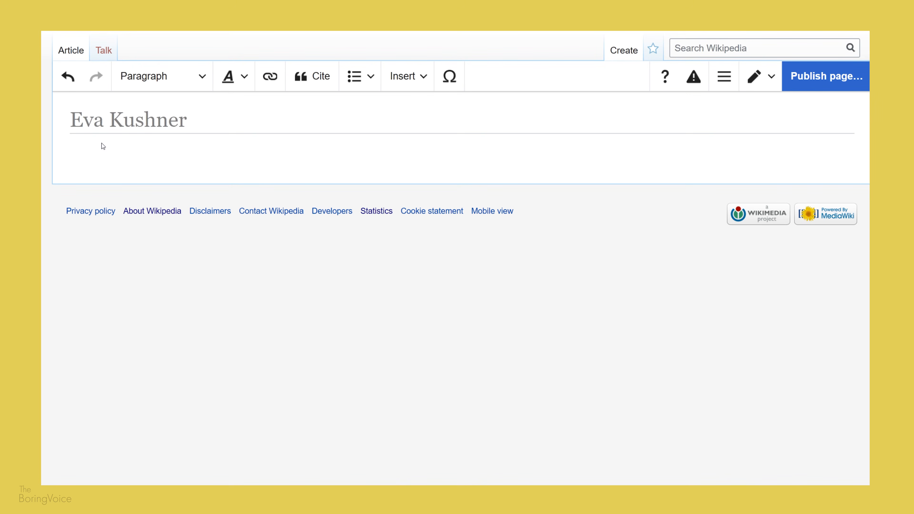
{"action": "type", "text": "Eva Kushner is a Canadian scholar of Comparative and French, Renaissance, and Canadian literature. She was the President of Victoria University in 1987. In 1997, she was made an officer of the Order of Canada."}
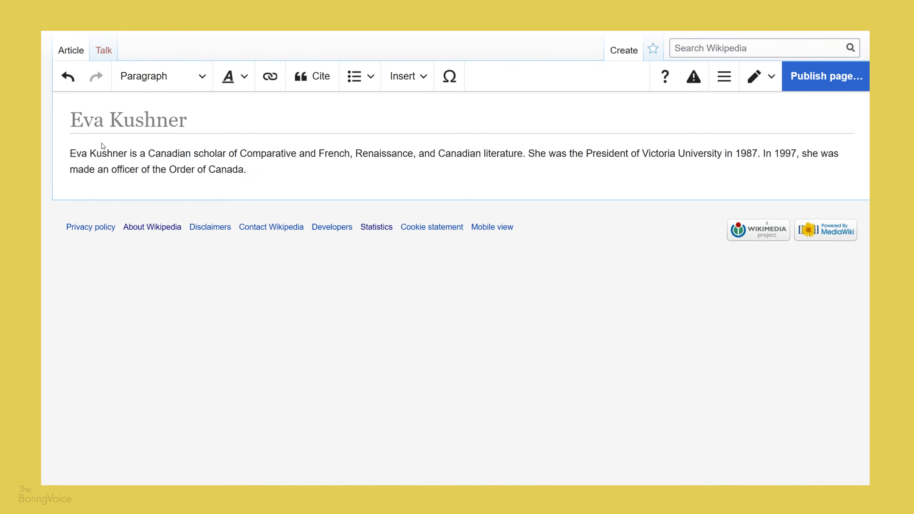
Step: Add a Biography heading below the lead paragraph
{"action": "key", "text": "Return"}
{"action": "type", "text": "Biog"}
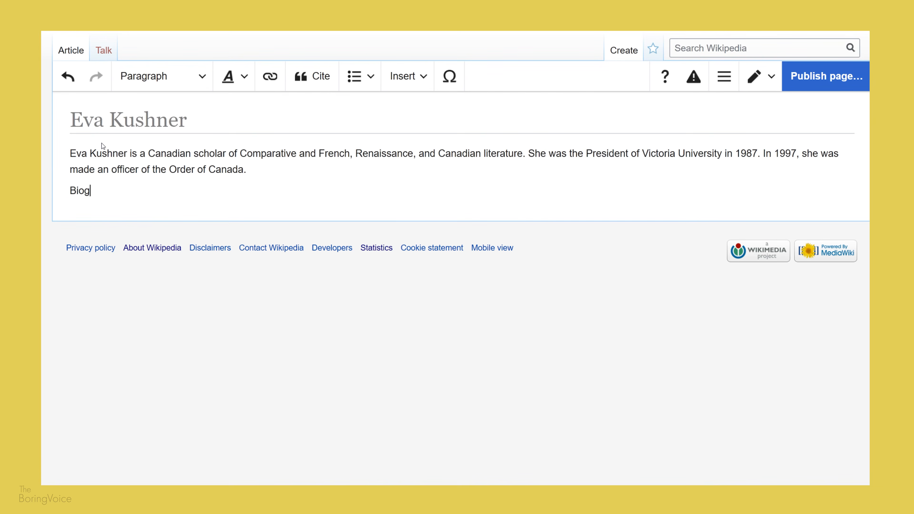
{"action": "type", "text": "raphy"}
{"action": "left_click", "coordinate": [182, 83]}
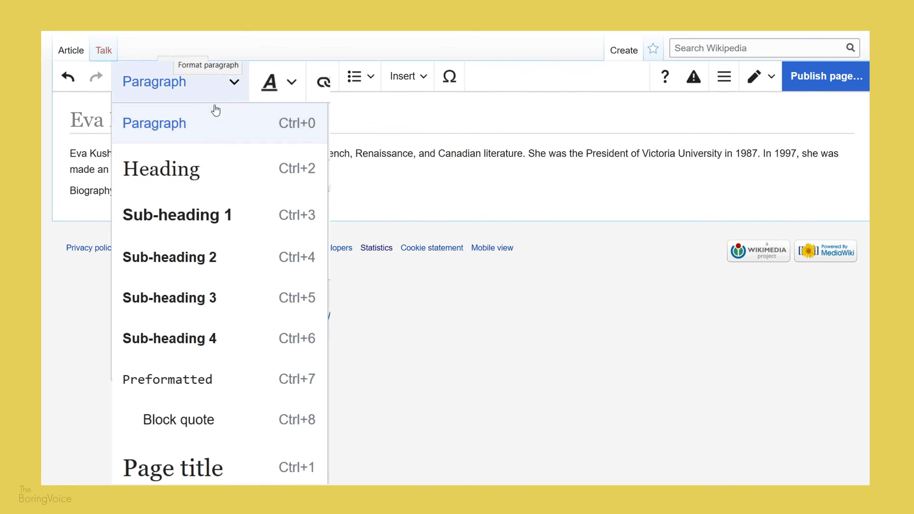
{"action": "left_click", "coordinate": [210, 188]}
{"action": "key", "text": "Return"}
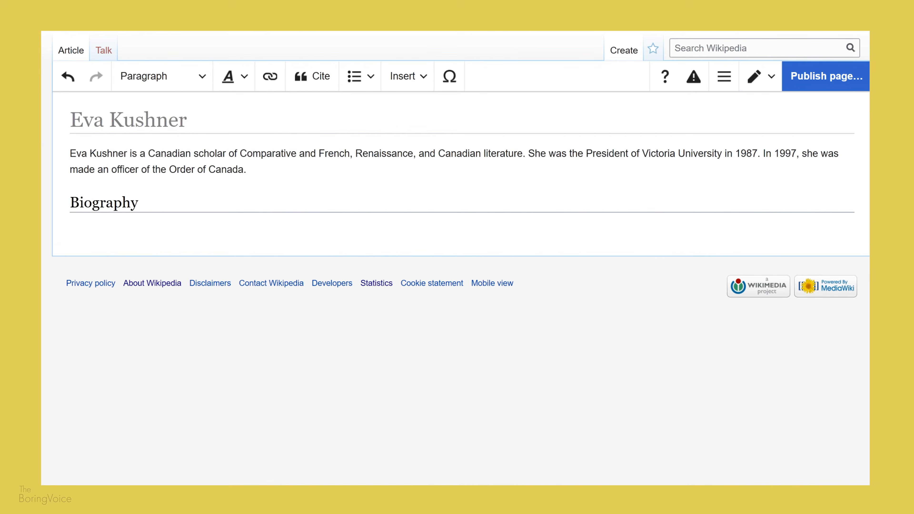
Step: Paste the biography paragraphs under the Biography heading
{"action": "right_click", "coordinate": [82, 228]}
{"action": "left_click", "coordinate": [102, 238]}
{"action": "key", "text": "Return"}
Step: Add a References heading below the biography paragraphs
{"action": "type", "text": "References"}
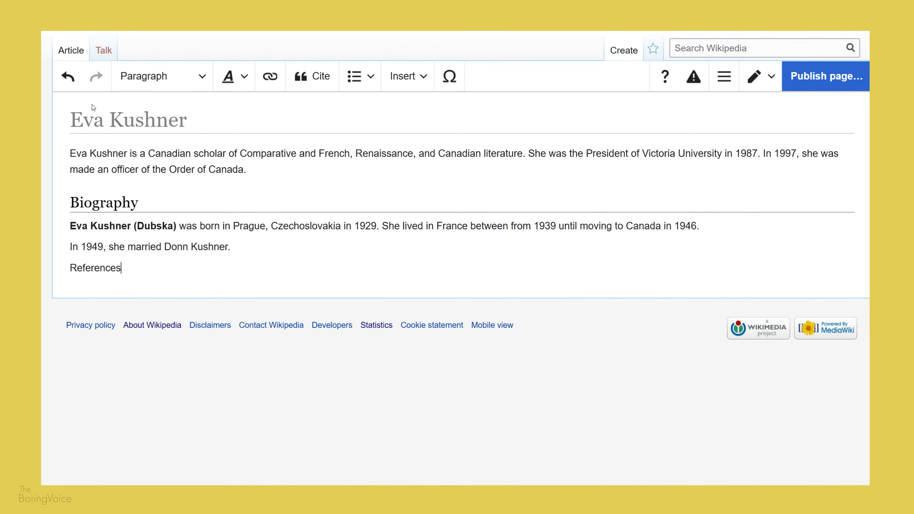
{"action": "left_click", "coordinate": [184, 85]}
{"action": "left_click", "coordinate": [184, 140]}
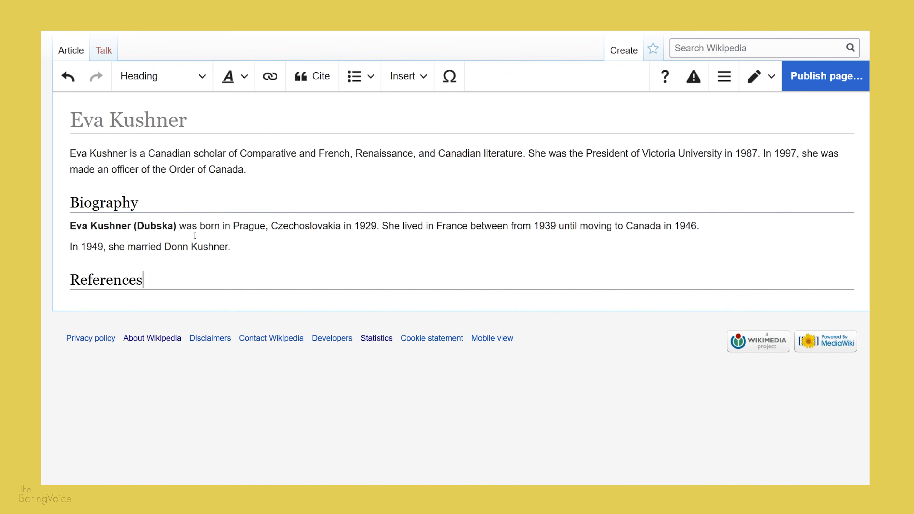
{"action": "key", "text": "Return"}
Step: Insert the Reflist template under the References heading
{"action": "left_click", "coordinate": [405, 76]}
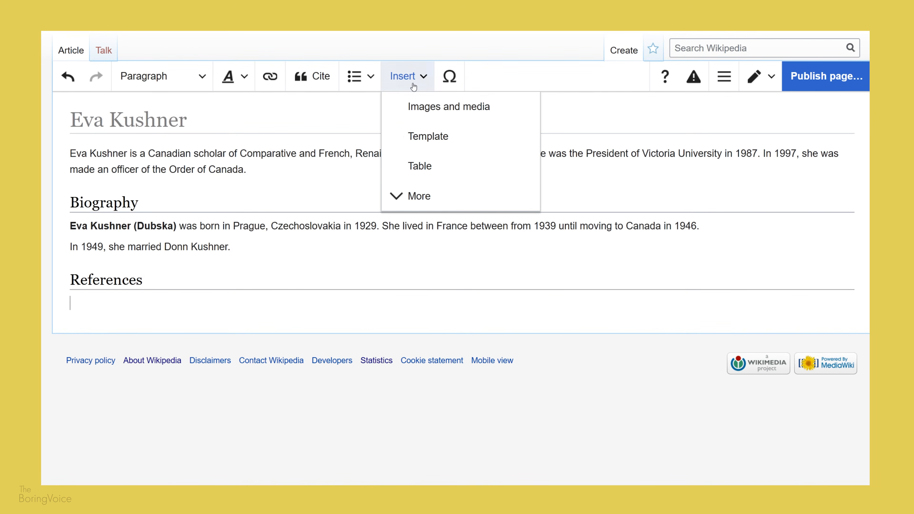
{"action": "left_click", "coordinate": [439, 135]}
{"action": "type", "text": "ref"}
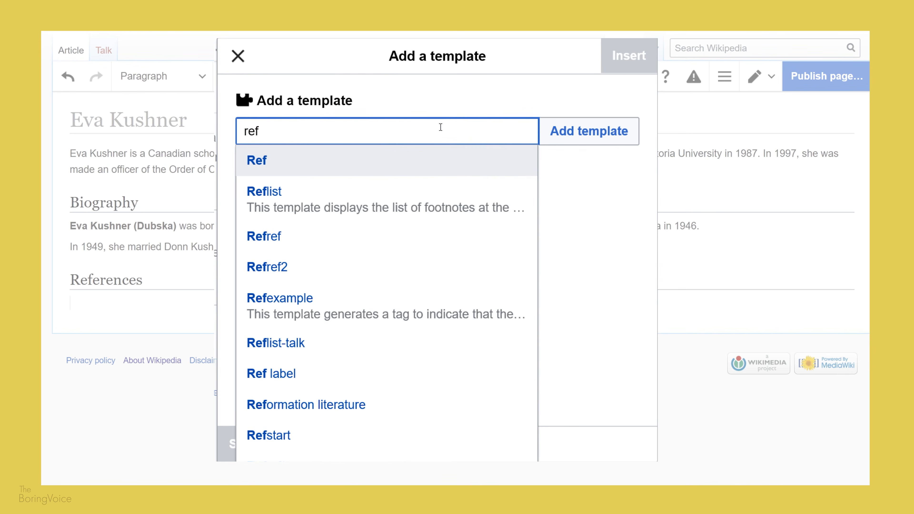
{"action": "left_click", "coordinate": [289, 200]}
{"action": "left_click", "coordinate": [564, 87]}
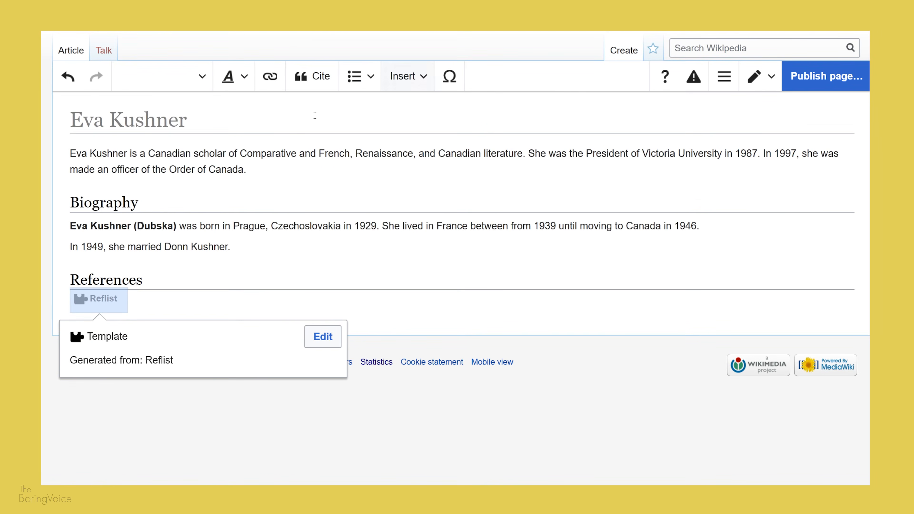
Step: Add an automatic citation from a pasted URL at the end of the sentence about moving to Canada in 1946
{"action": "left_click", "coordinate": [250, 251]}
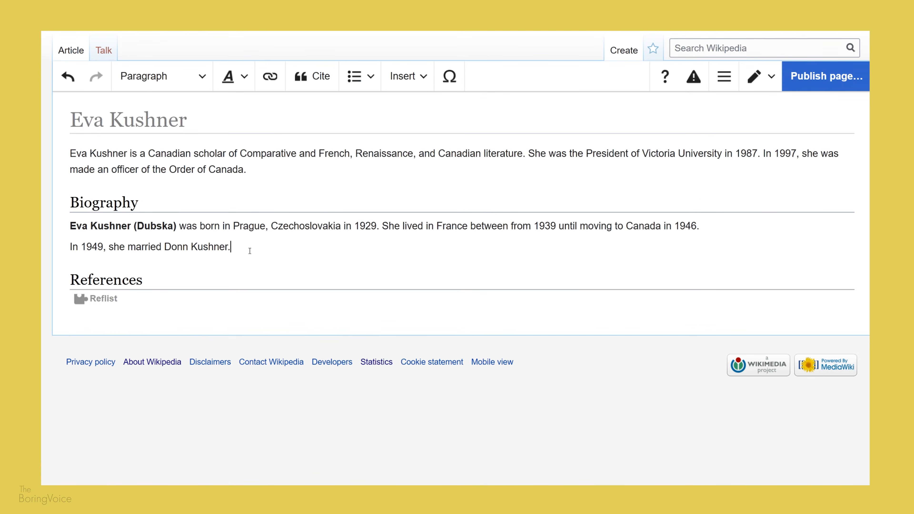
{"action": "left_click", "coordinate": [796, 230]}
{"action": "key", "text": "ctrl+shift+k"}
{"action": "type", "text": "https://library.vicu.utoronto.ca/collections/special_collections/f44_eva_kushner"}
{"action": "left_click", "coordinate": [806, 324]}
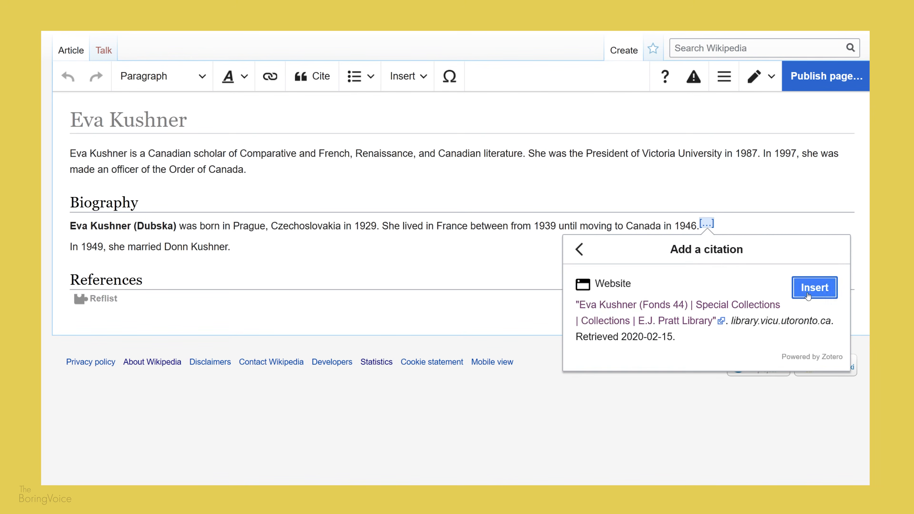
{"action": "left_click", "coordinate": [815, 288]}
Step: Edit the new citation, trimming its title down to Eva Kushner, and apply the changes
{"action": "left_click", "coordinate": [824, 251]}
{"action": "scroll", "coordinate": [396, 270], "scroll_direction": "down", "scroll_amount": 1}
{"action": "left_click_drag", "start_coordinate": [330, 284], "coordinate": [383, 284]}
{"action": "key", "text": "Delete"}
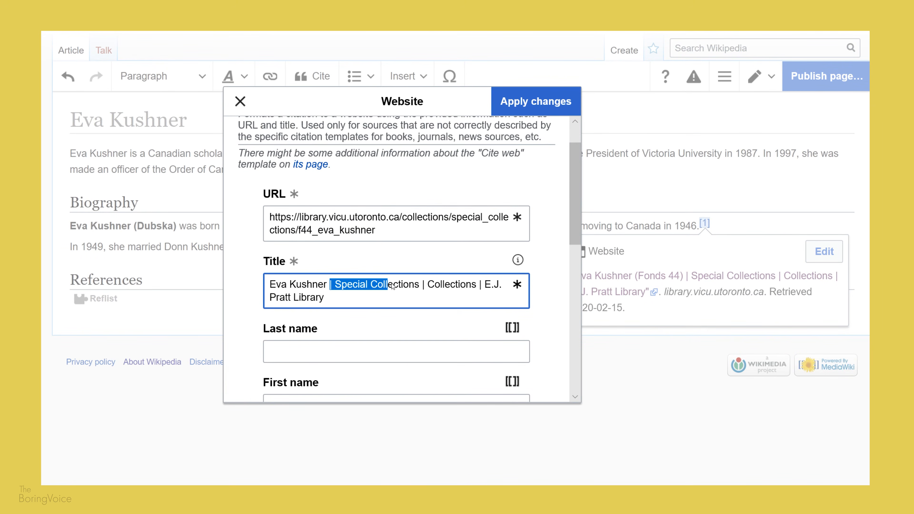
{"action": "mouse_move", "coordinate": [324, 297]}
{"action": "left_mouse_down"}
{"action": "mouse_move", "coordinate": [484, 285]}
{"action": "mouse_move", "coordinate": [327, 285]}
{"action": "left_mouse_up"}
{"action": "key", "text": "Delete"}
{"action": "scroll", "coordinate": [396, 270], "scroll_direction": "down", "scroll_amount": 10}
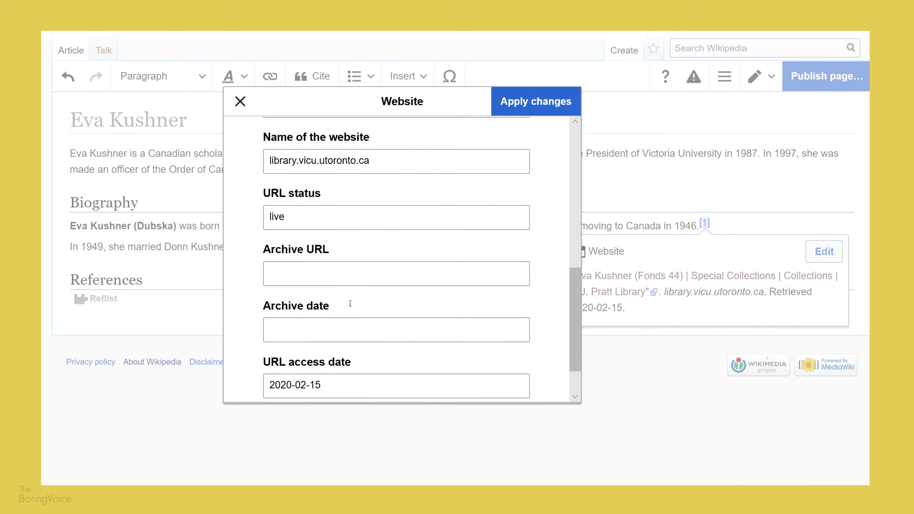
{"action": "left_click", "coordinate": [536, 102]}
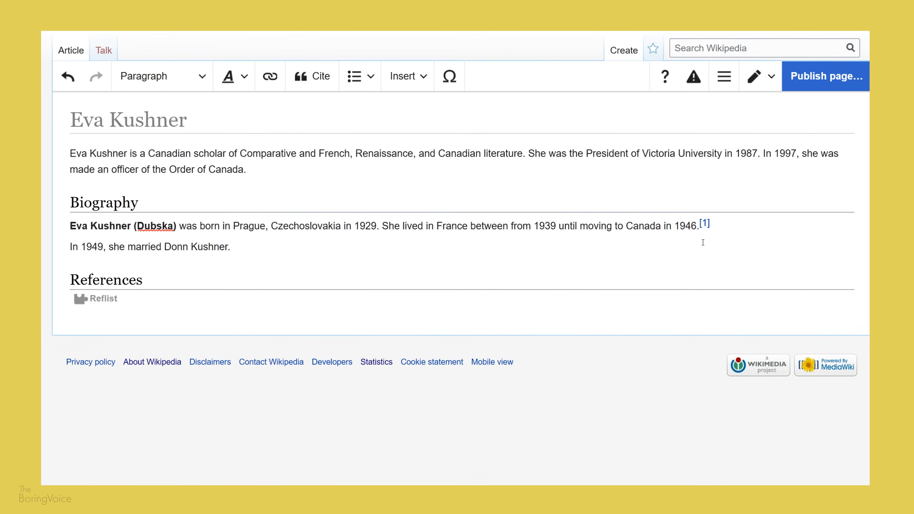
Step: Insert an Infobox person template after the lead paragraph with the name Eva Kushner
{"action": "left_click", "coordinate": [248, 169]}
{"action": "left_click", "coordinate": [414, 76]}
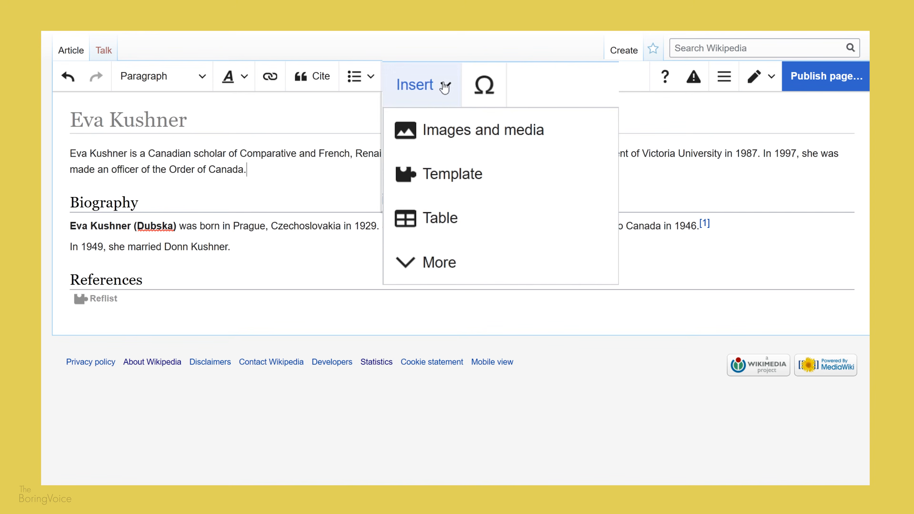
{"action": "left_click", "coordinate": [483, 180]}
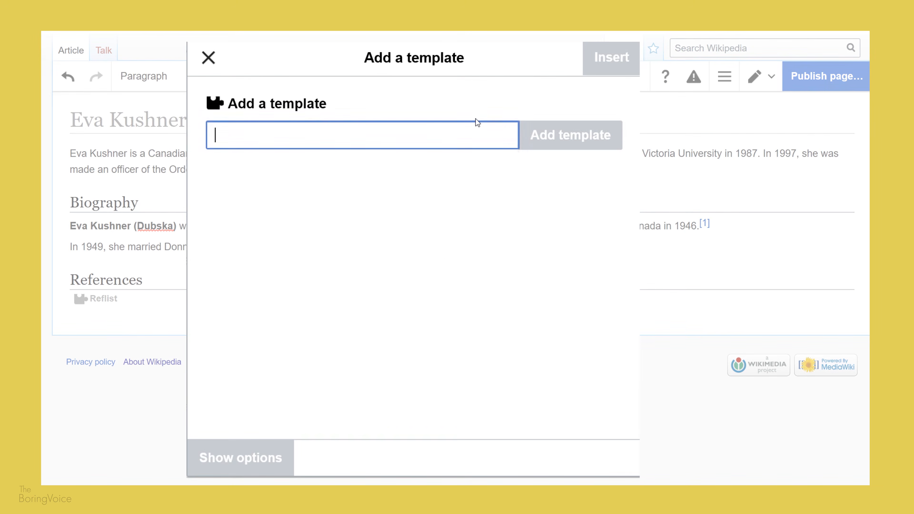
{"action": "type", "text": "infobox p"}
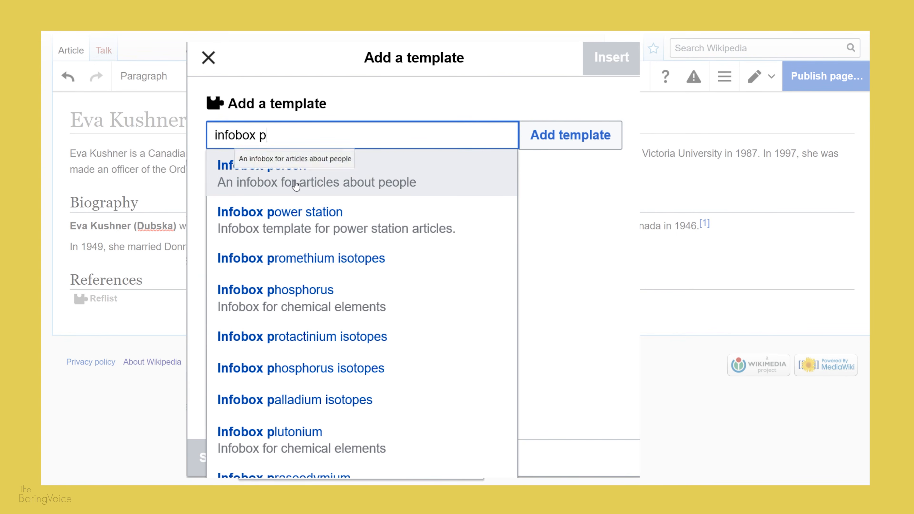
{"action": "left_click", "coordinate": [296, 186]}
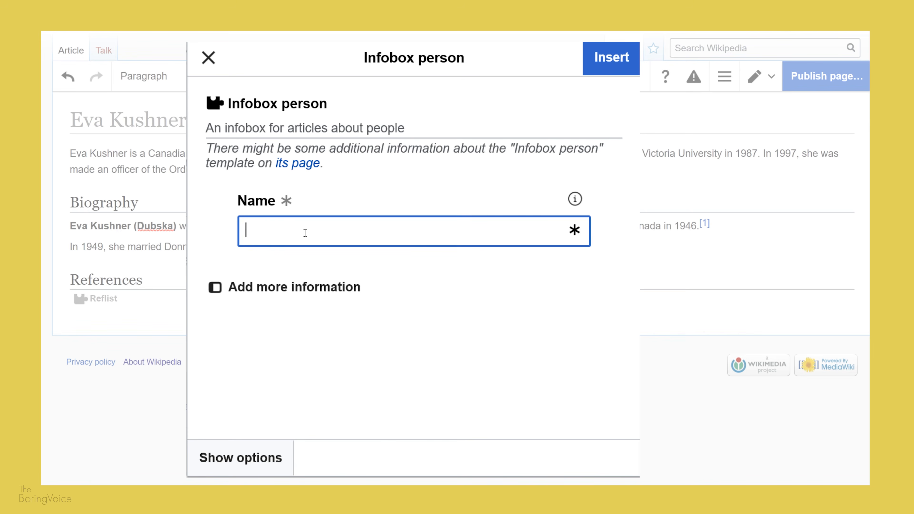
{"action": "type", "text": "Eva Kushner"}
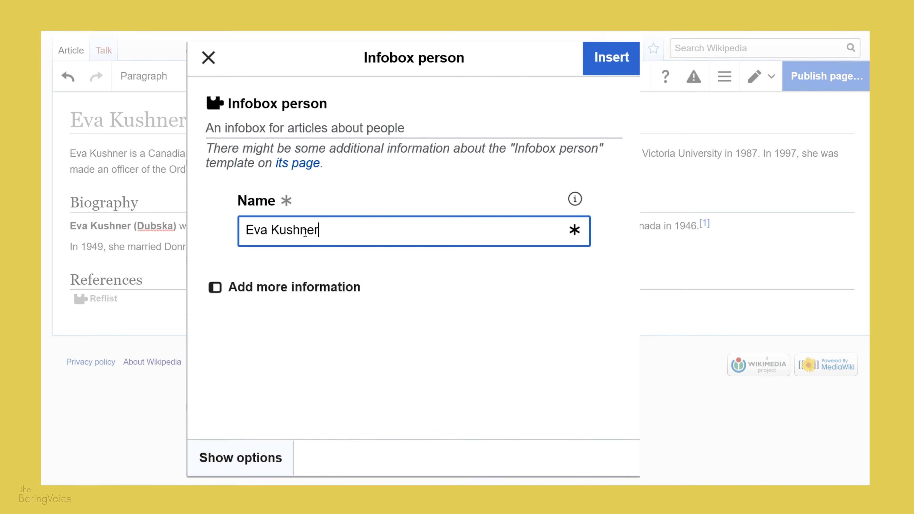
Step: Add an Image field to the infobox set to File:Eva Kushner.jpg and insert the infobox
{"action": "left_click", "coordinate": [342, 287]}
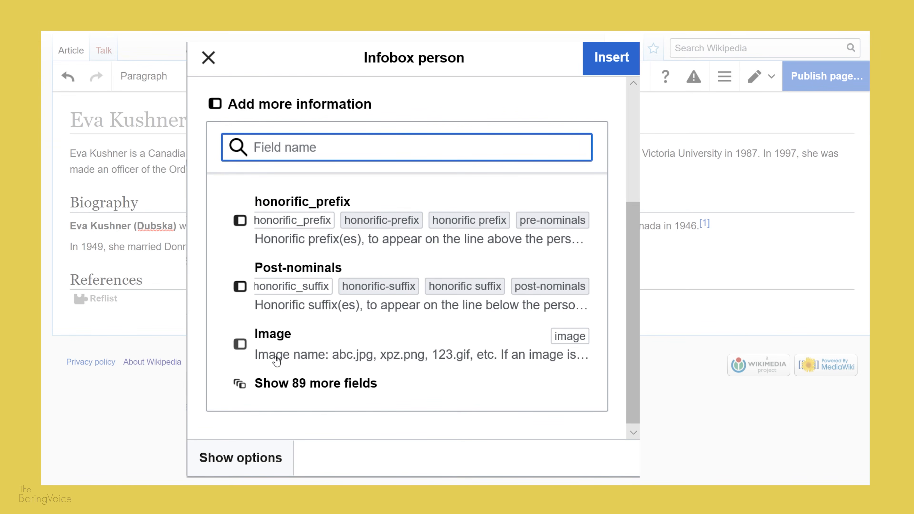
{"action": "left_click", "coordinate": [302, 347]}
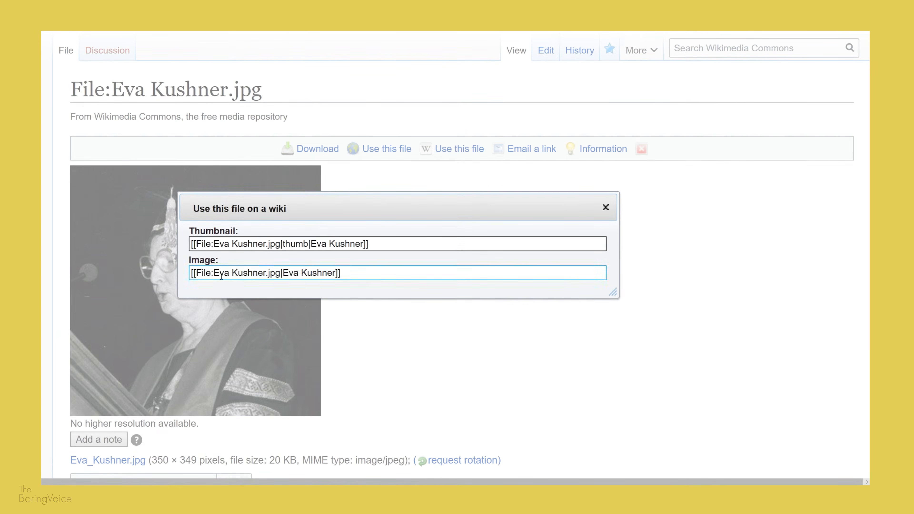
{"action": "left_click", "coordinate": [248, 275]}
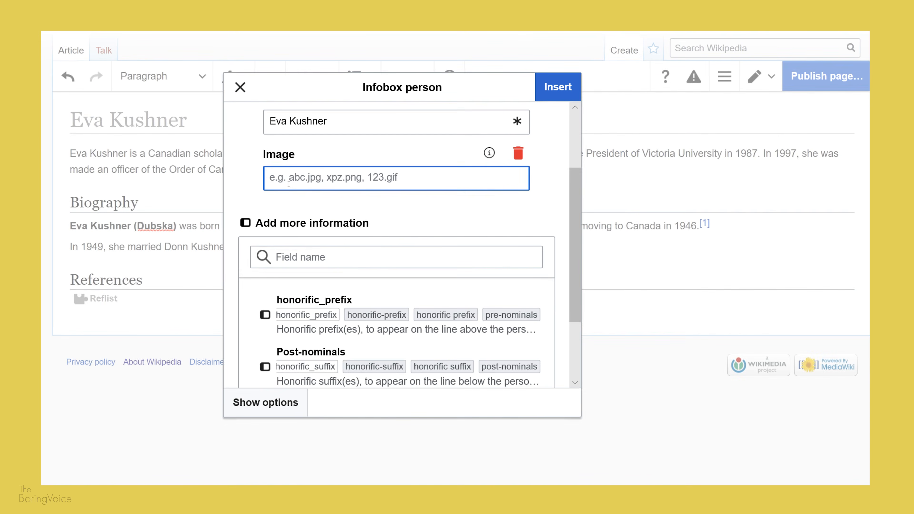
{"action": "type", "text": "[[File:Eva Kushner.jpg|Eva Kushner]]"}
{"action": "left_click_drag", "start_coordinate": [368, 177], "coordinate": [434, 180]}
{"action": "key", "text": "BackSpace"}
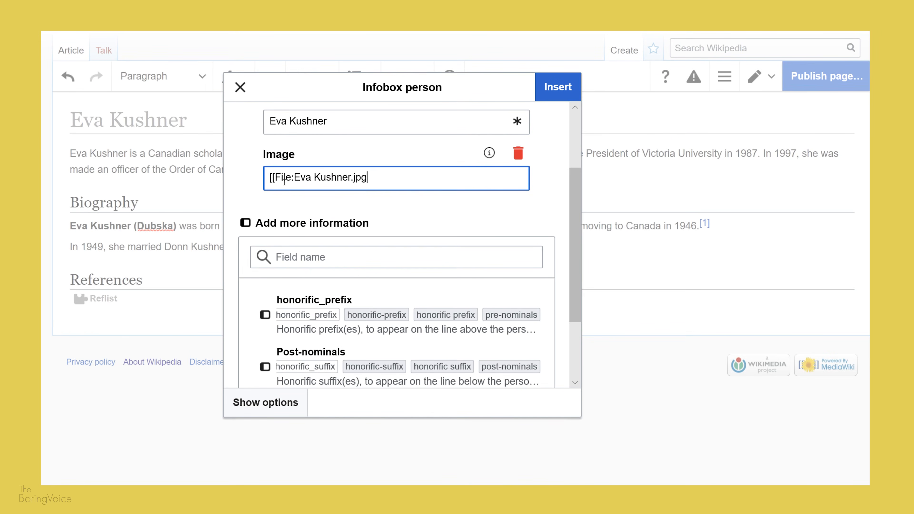
{"action": "left_click_drag", "start_coordinate": [294, 176], "coordinate": [270, 178]}
{"action": "key", "text": "BackSpace"}
{"action": "left_click", "coordinate": [556, 87]}
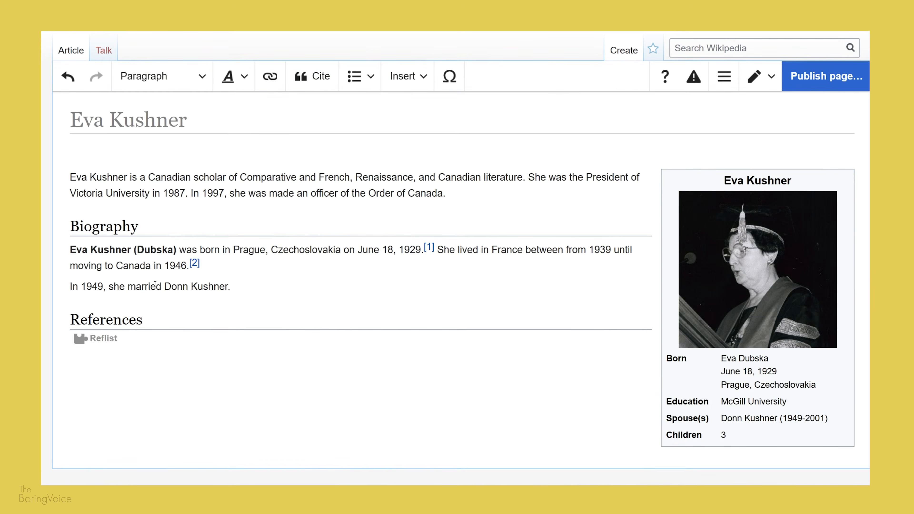
Step: Link "Prague, Czechoslovakia" in the biography to its Wikipedia article
{"action": "left_click_drag", "start_coordinate": [233, 249], "coordinate": [338, 250]}
{"action": "left_click", "coordinate": [270, 75]}
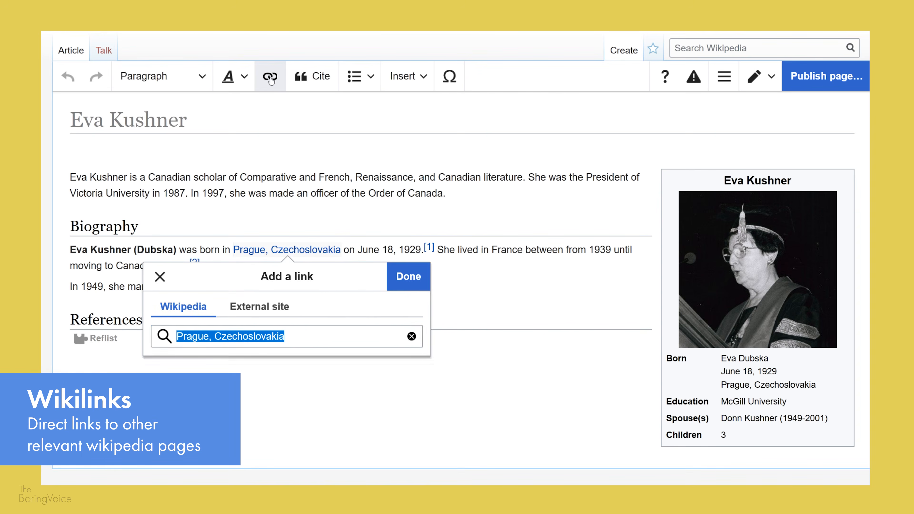
{"action": "left_click", "coordinate": [237, 367]}
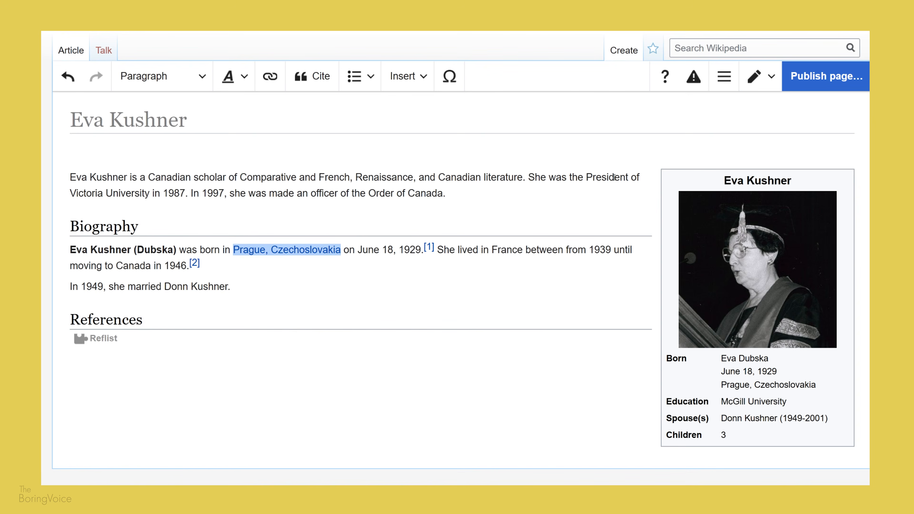
Step: Link "Victoria University" in the lead to the matching Wikipedia article
{"action": "left_click_drag", "start_coordinate": [70, 193], "coordinate": [150, 194]}
{"action": "left_click", "coordinate": [273, 83]}
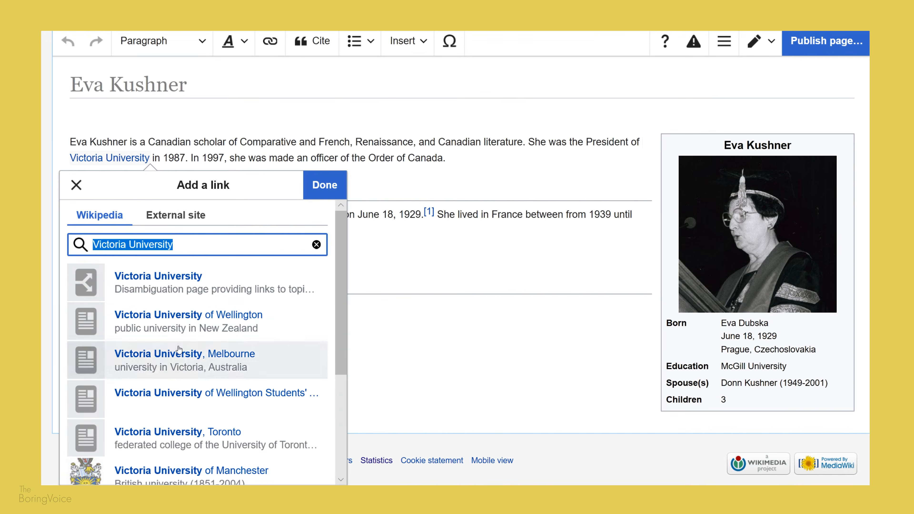
{"action": "left_click", "coordinate": [169, 412]}
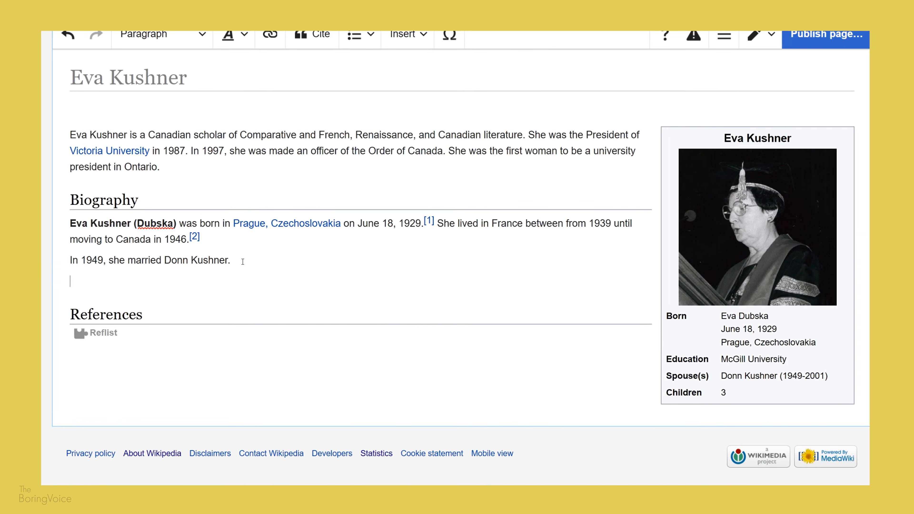
Step: Paste the education and career paragraphs below the marriage sentence and add an automatic citation at their end
{"action": "type", "text": "Kushner attened McGill University and obtained a B.A. in Philosophy and Psychology in 1948. In 1956, she obtained a Ph.D. in French Literature. Professor Kushner became President of Victoria University in 1987 and held that position until 1994. In 1997, the Canadian government awarded gave her the Order of Canada award."}
{"action": "key", "text": "ctrl+shift+k"}
{"action": "type", "text": "www.gg.ca/en/honours/recipients/146-5121"}
{"action": "left_click", "coordinate": [546, 420]}
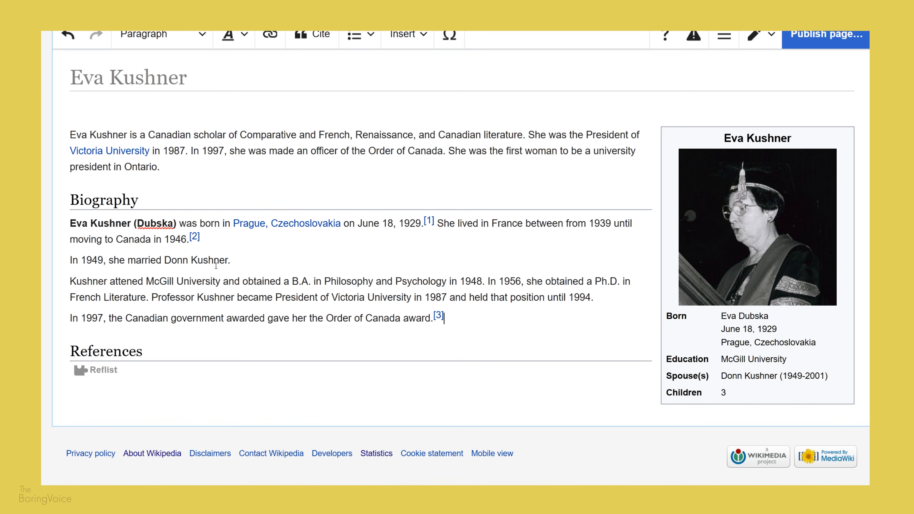
Step: Link "Order of Canada" and "McGill University" in the biography to their Wikipedia articles
{"action": "left_click_drag", "start_coordinate": [337, 322], "coordinate": [400, 319]}
{"action": "key", "text": "ctrl+k"}
{"action": "key", "text": "Return"}
{"action": "left_click_drag", "start_coordinate": [145, 281], "coordinate": [220, 281]}
{"action": "key", "text": "ctrl+k"}
{"action": "left_click", "coordinate": [246, 252]}
{"action": "scroll", "coordinate": [360, 217], "scroll_direction": "up", "scroll_amount": 1}
{"action": "left_click_drag", "start_coordinate": [70, 177], "coordinate": [127, 177]}
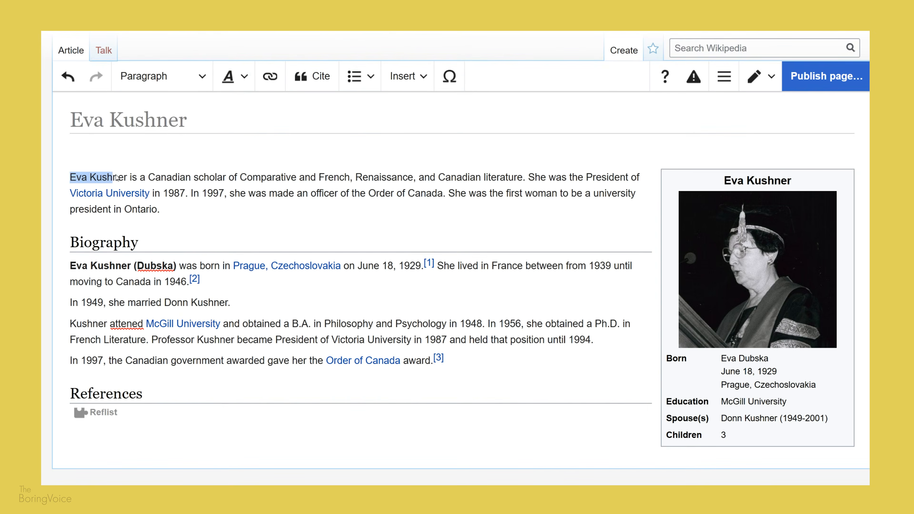
{"action": "left_click", "coordinate": [229, 76]}
{"action": "left_click", "coordinate": [245, 101]}
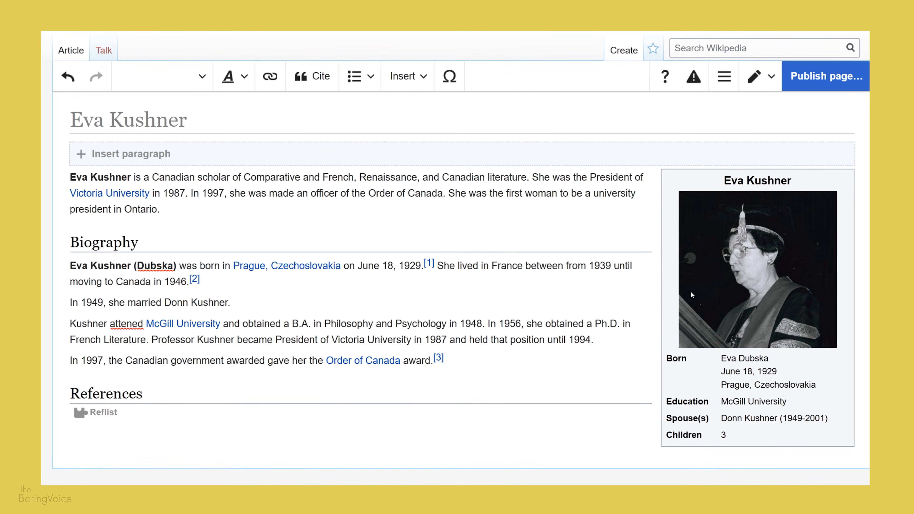
Step: Publish the page with the edit summary "Created artcle"
{"action": "left_click", "coordinate": [824, 76]}
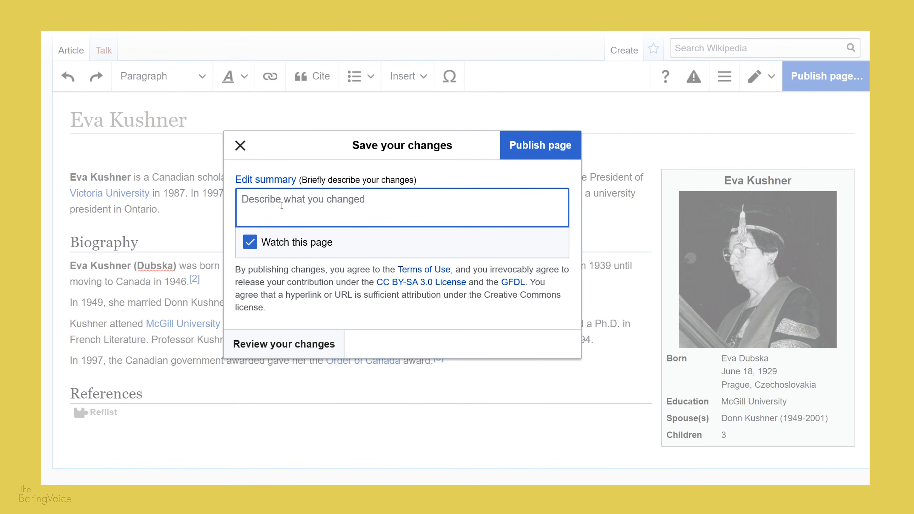
{"action": "type", "text": "Created artcle"}
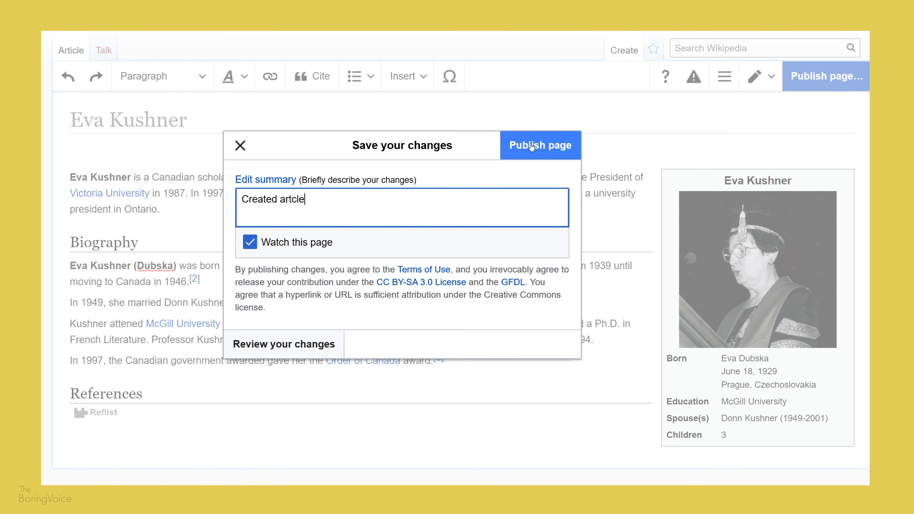
{"action": "left_click", "coordinate": [536, 150]}
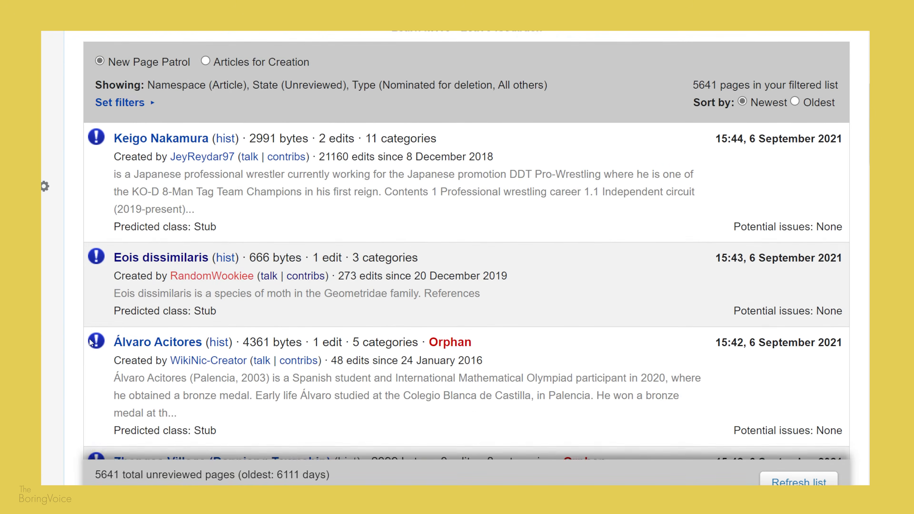
{"action": "scroll", "coordinate": [90, 359], "scroll_direction": "down", "scroll_amount": 5}
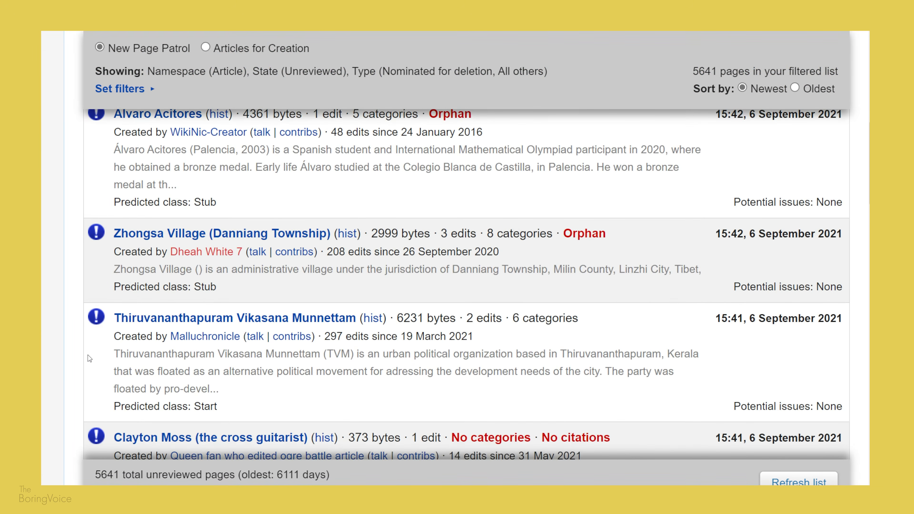
{"action": "scroll", "coordinate": [89, 359], "scroll_direction": "down", "scroll_amount": 15}
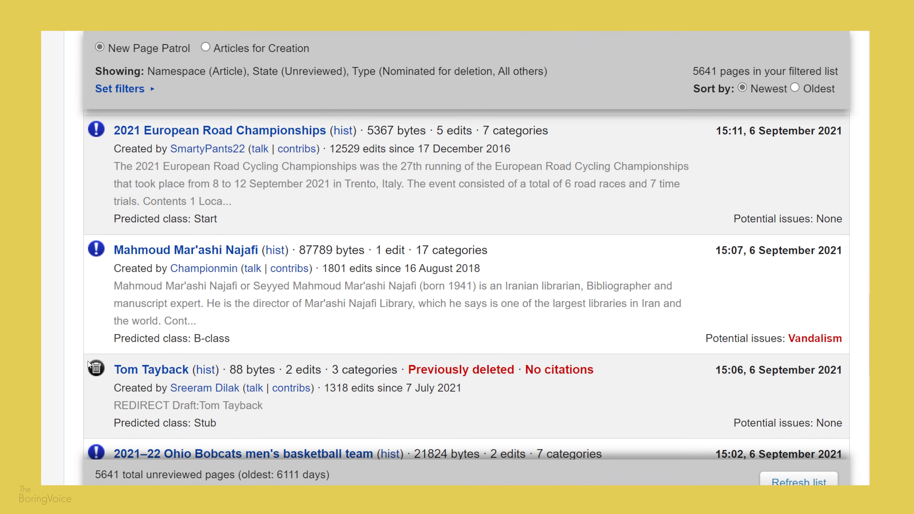